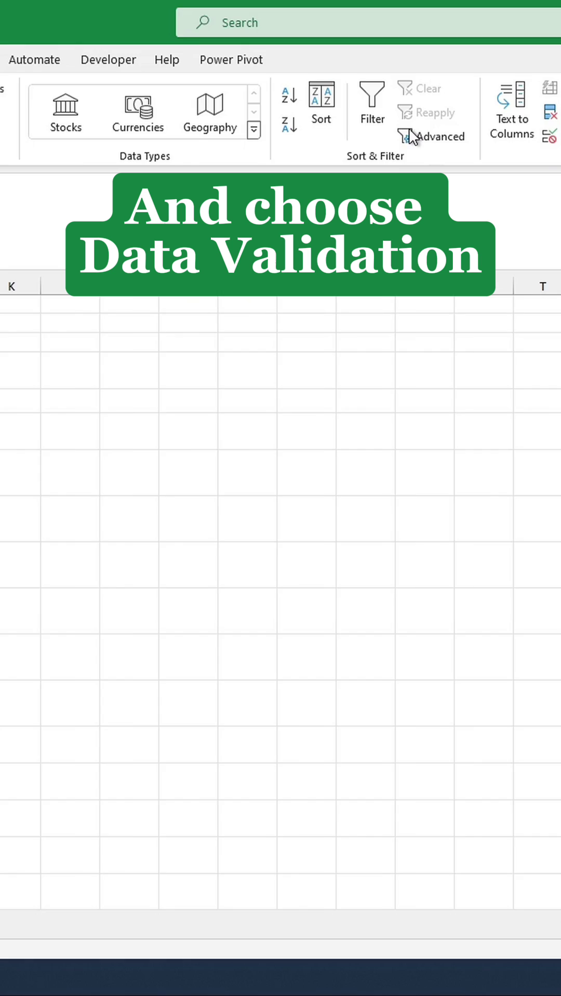
Step: Bring up the Data Validation settings for the Month cell D2
{"action": "left_click", "coordinate": [289, 144]}
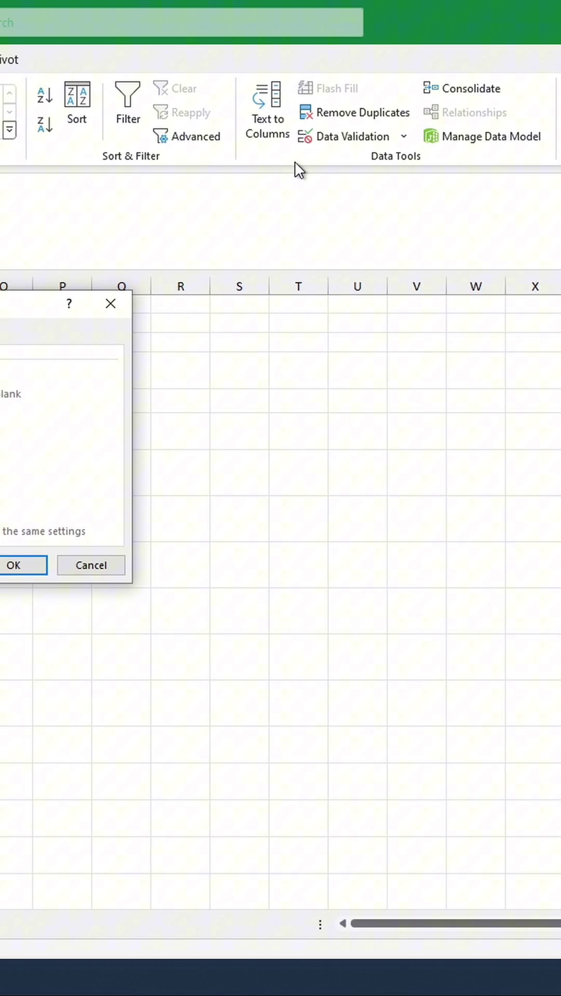
Step: Restrict D2 to a List of the twelve months January–December
{"action": "left_click", "coordinate": [154, 393]}
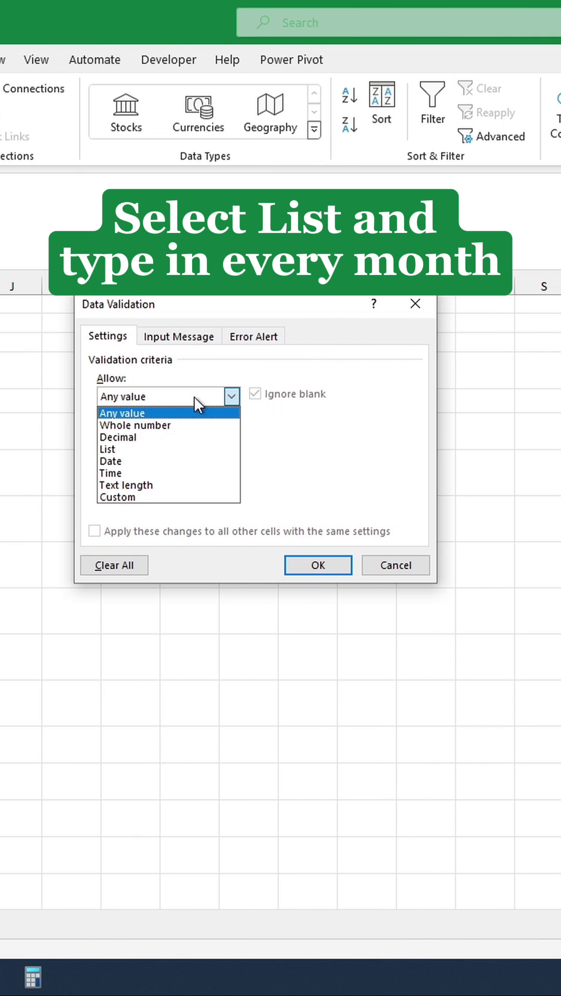
{"action": "left_click", "coordinate": [163, 450]}
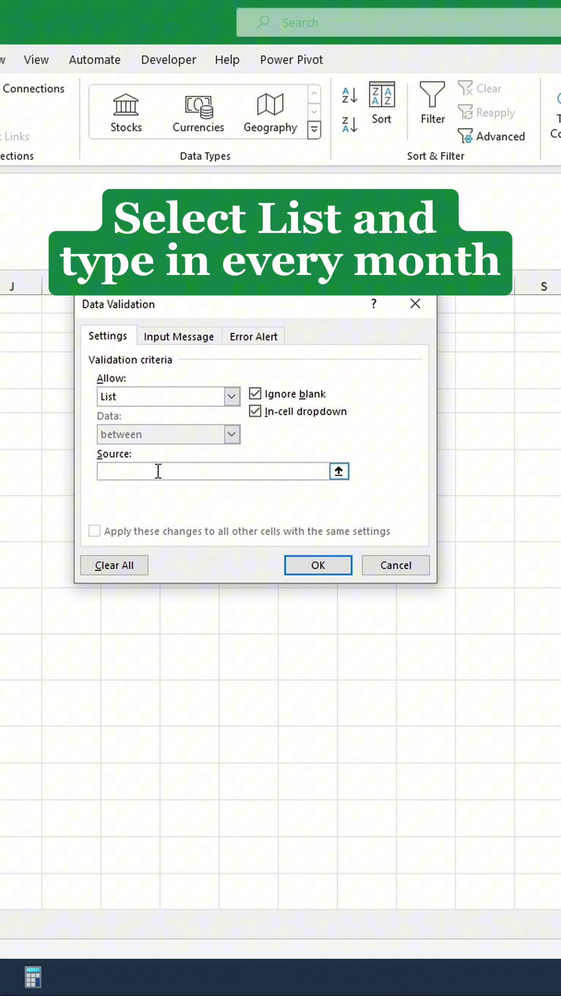
{"action": "type", "text": "January, February, March, April,"}
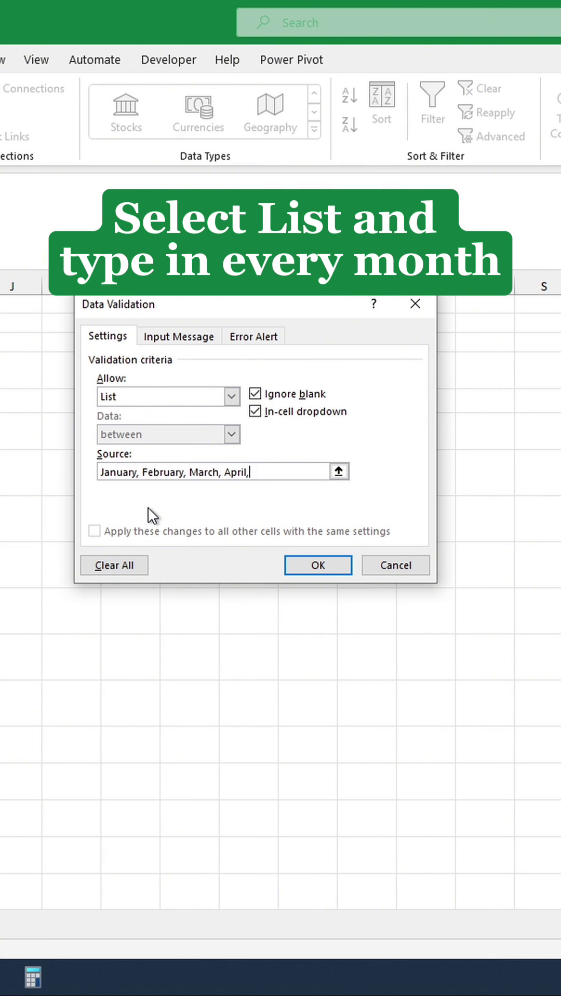
{"action": "type", "text": "lune, July, August, September, Oct"}
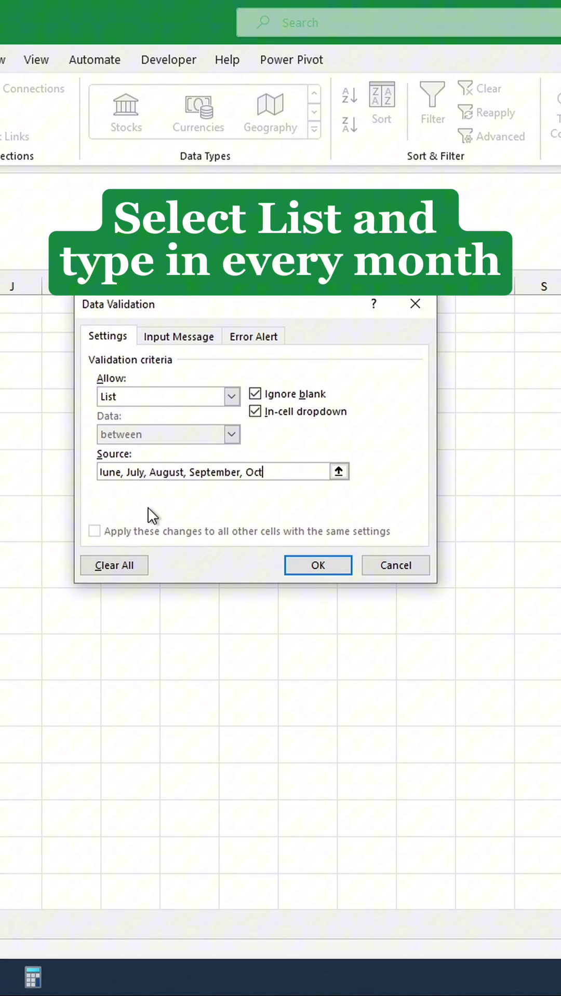
{"action": "type", "text": "ober, November, December"}
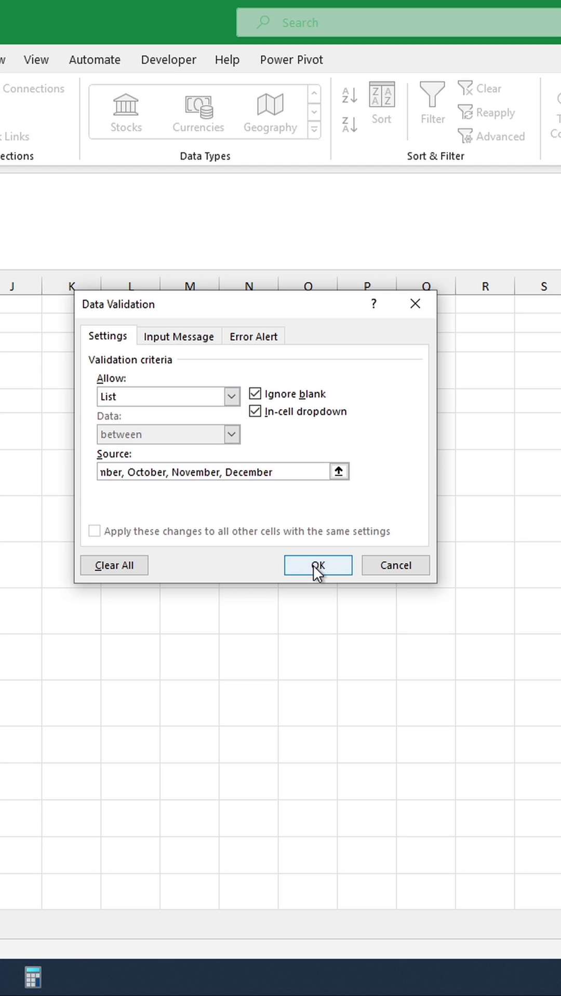
{"action": "left_click", "coordinate": [316, 567]}
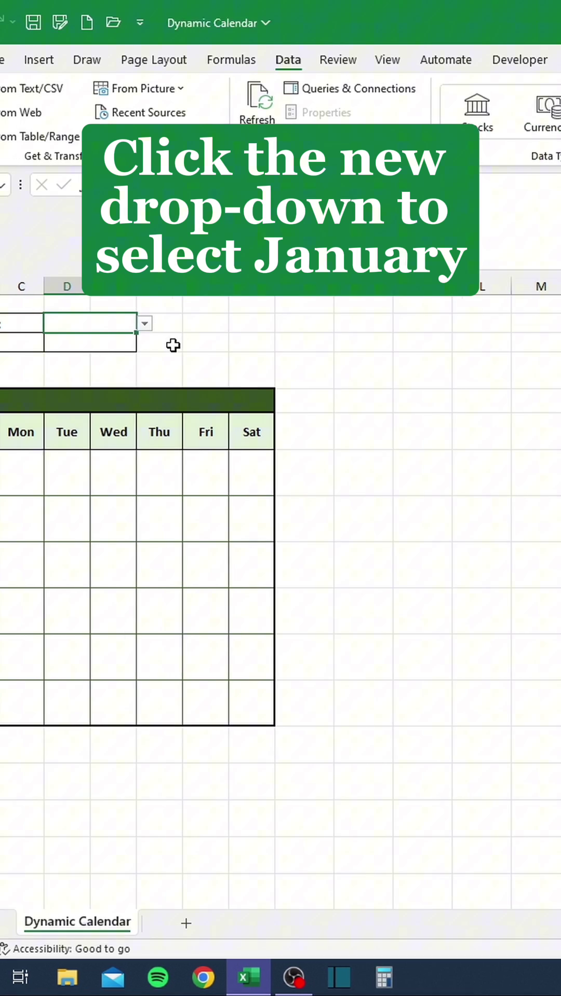
Step: Pick January from D2's dropdown and enter 2024 as the year in D3
{"action": "left_click", "coordinate": [234, 325]}
{"action": "left_click", "coordinate": [208, 345]}
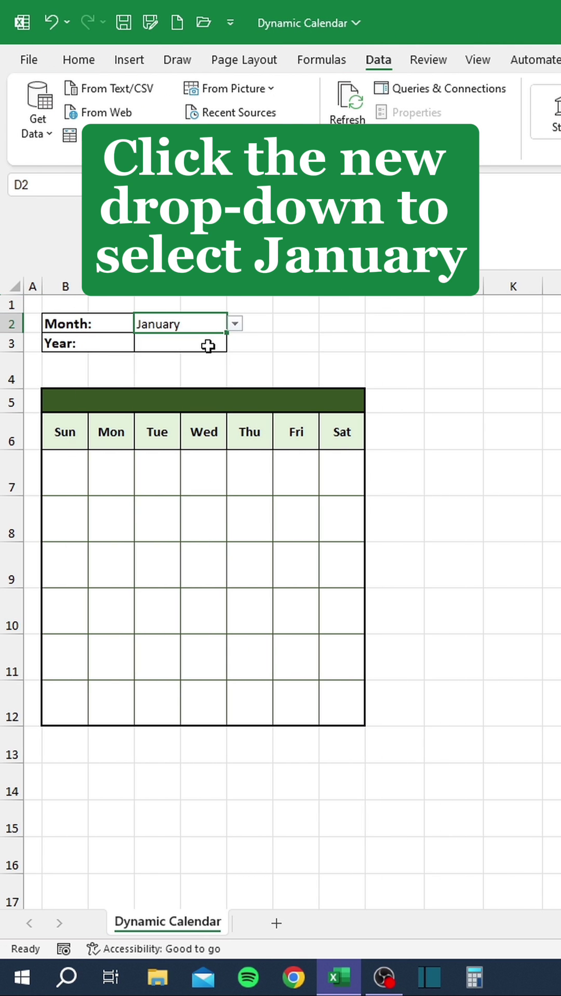
{"action": "left_click", "coordinate": [203, 343]}
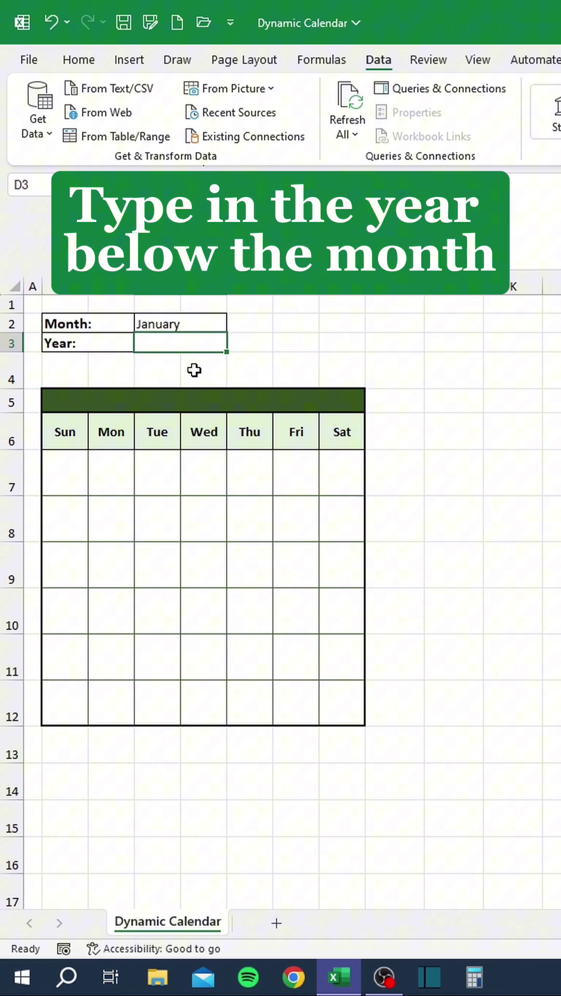
{"action": "type", "text": "2024"}
{"action": "key", "text": "Return"}
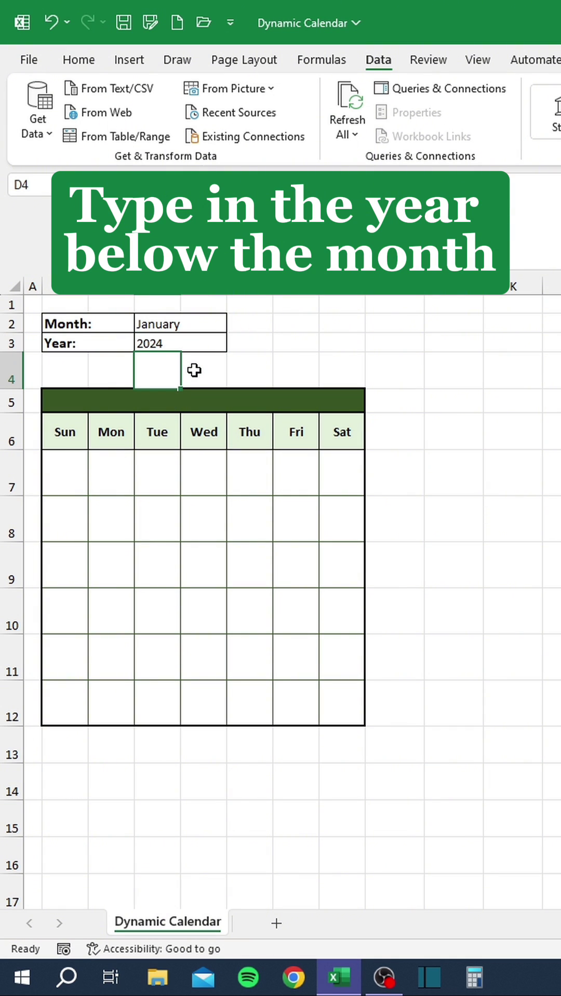
Step: Fill header B5 with =DATEVALUE(1&D2&D3) so it reads January 2024
{"action": "left_click", "coordinate": [160, 400]}
{"action": "type", "text": "=DATE"}
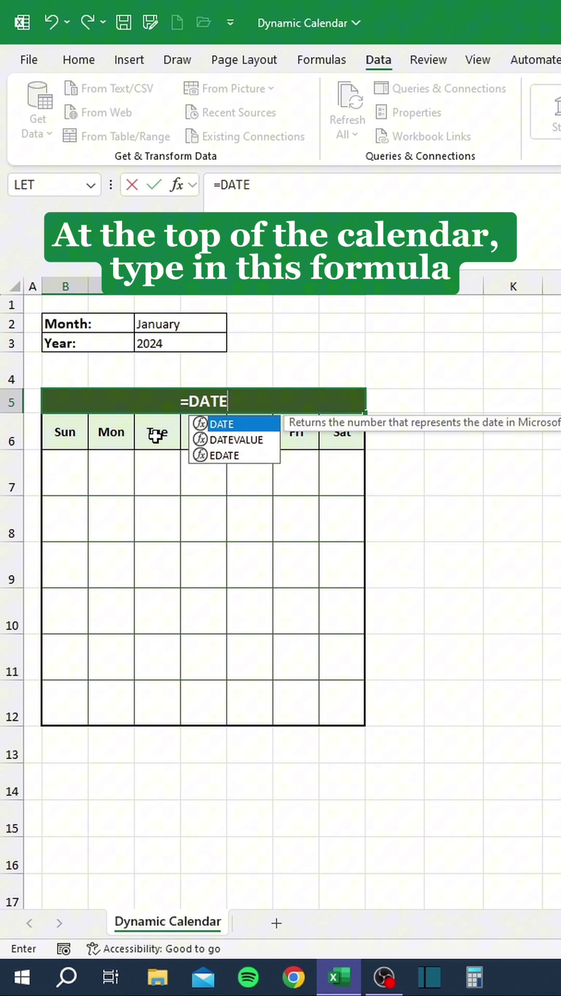
{"action": "type", "text": "VALUE(1&"}
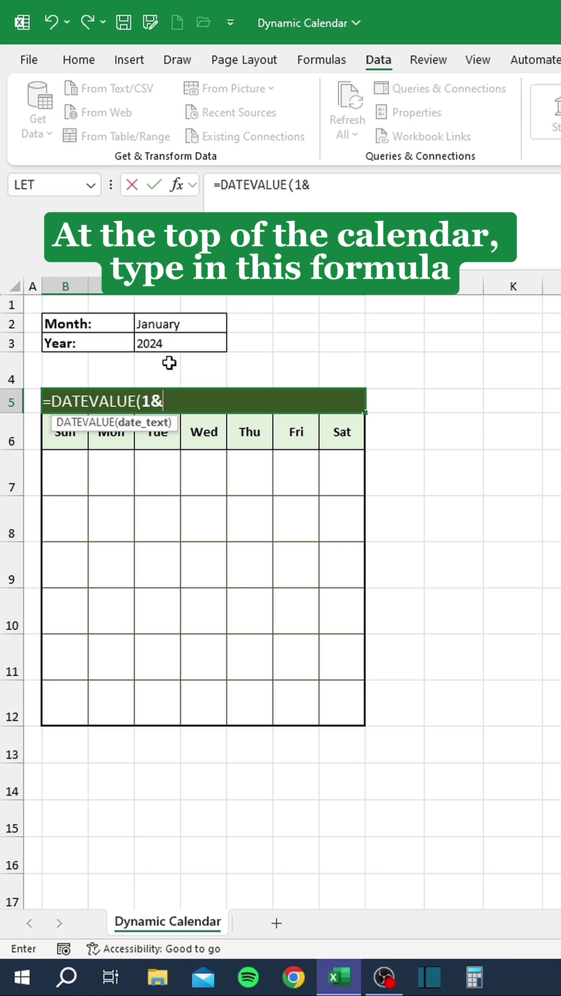
{"action": "left_click", "coordinate": [179, 326]}
{"action": "type", "text": "&"}
{"action": "left_click", "coordinate": [176, 348]}
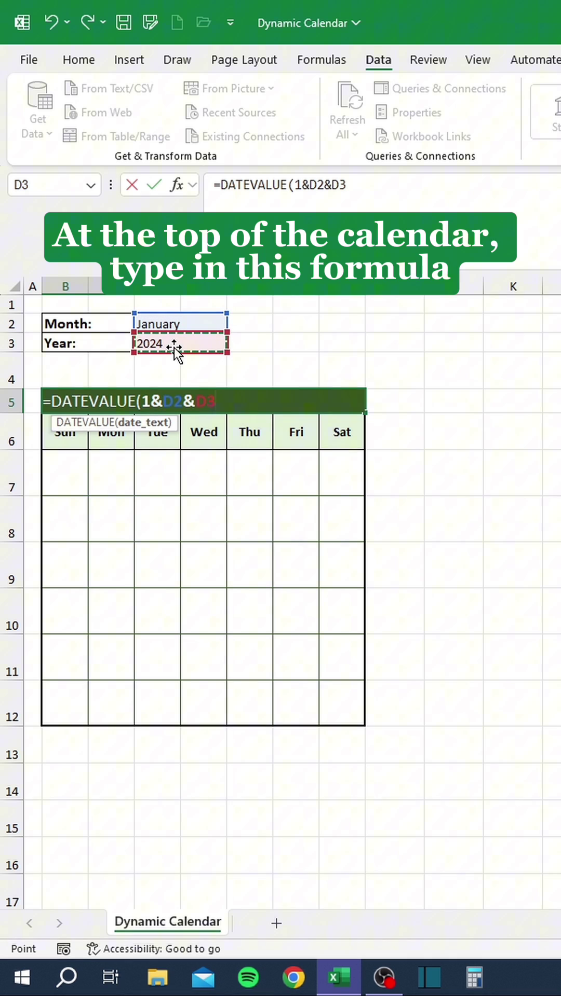
{"action": "type", "text": ")"}
{"action": "key", "text": "Return"}
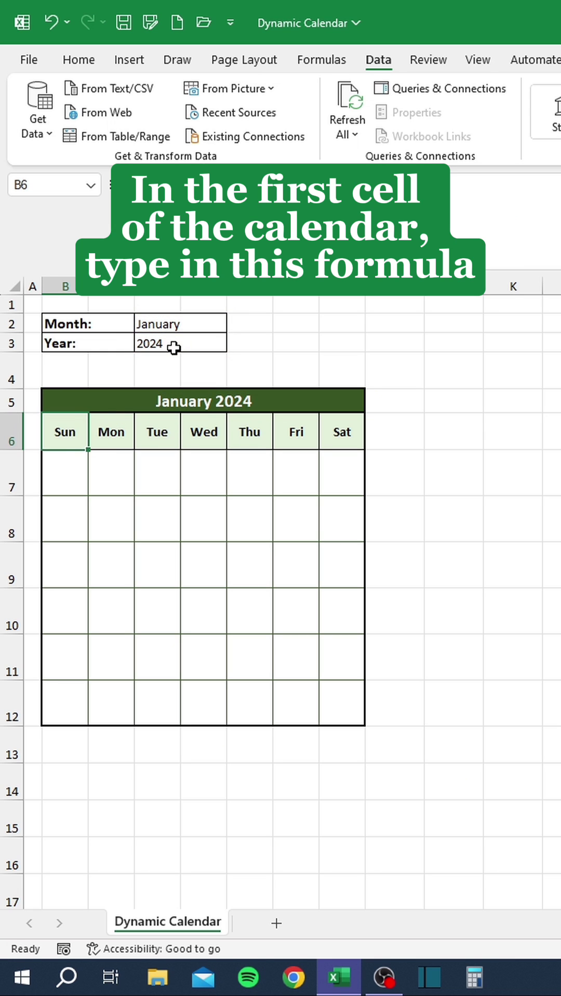
Step: Fill the grid from B7 with =SEQUENCE(6,7,$B$5-WEEKDAY($B$5,1)+1,1)
{"action": "left_click", "coordinate": [71, 466]}
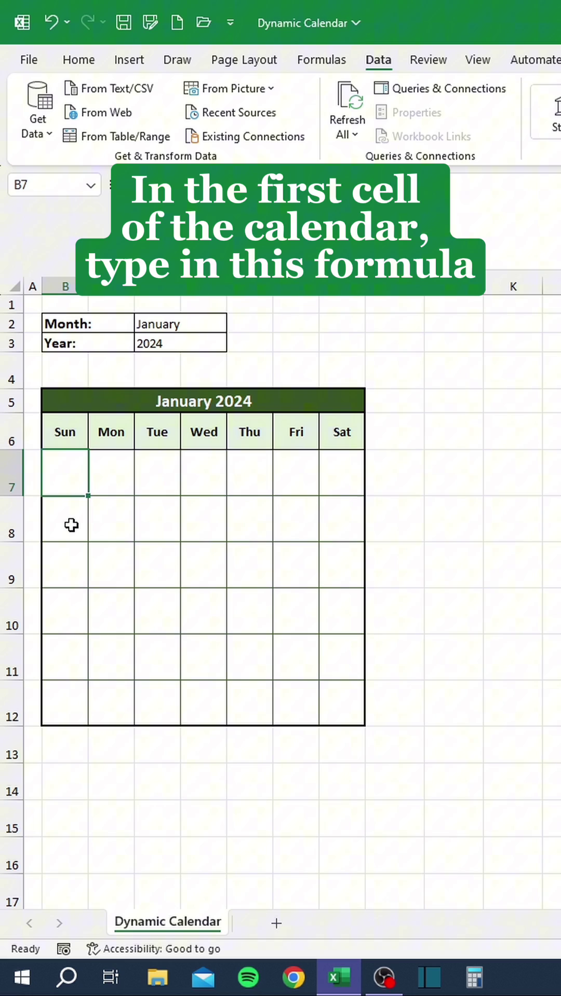
{"action": "type", "text": "=SEQUENCE("}
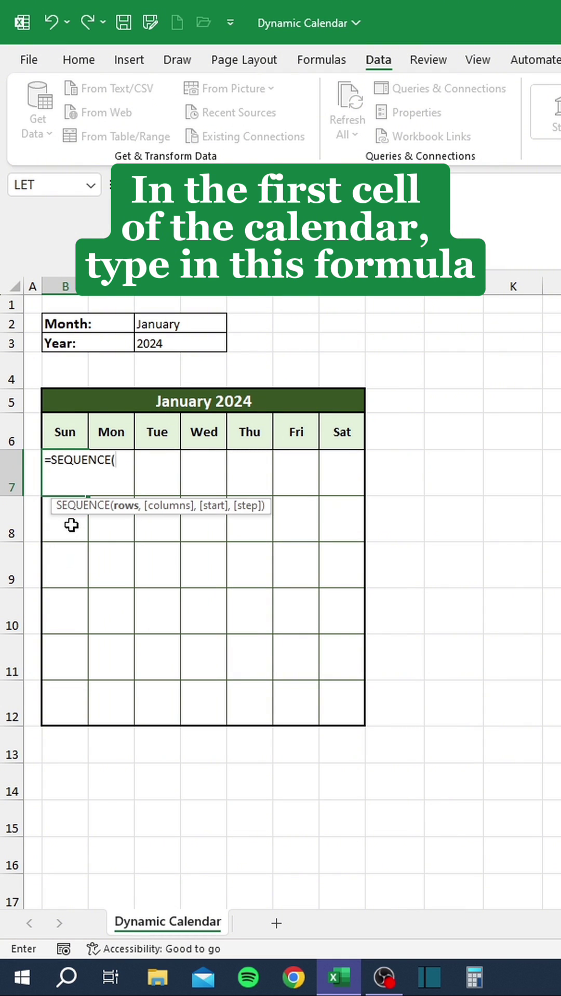
{"action": "type", "text": "6,7,"}
{"action": "left_click", "coordinate": [154, 400]}
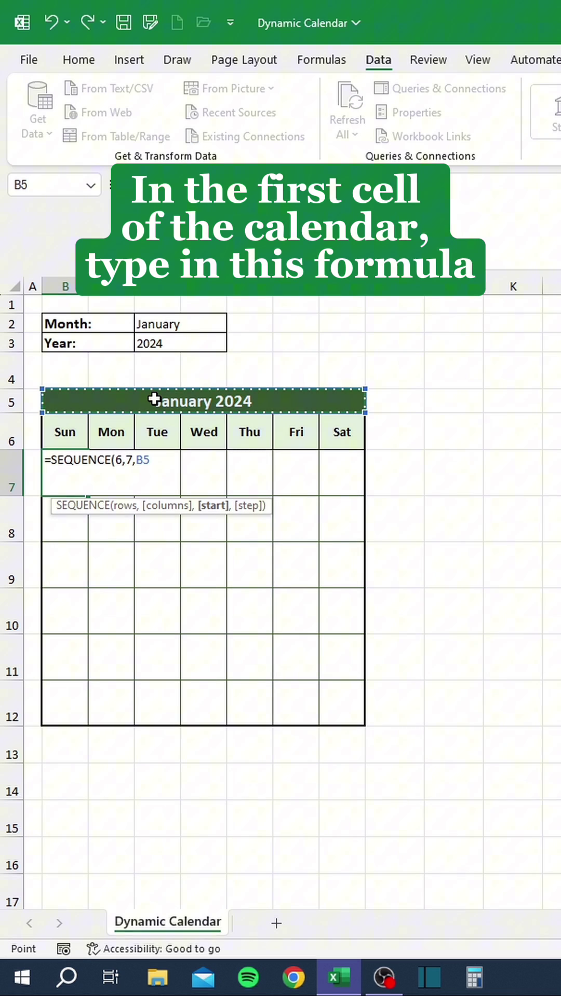
{"action": "key", "text": "F4"}
{"action": "type", "text": ","}
{"action": "key", "text": "BackSpace"}
{"action": "type", "text": "-"}
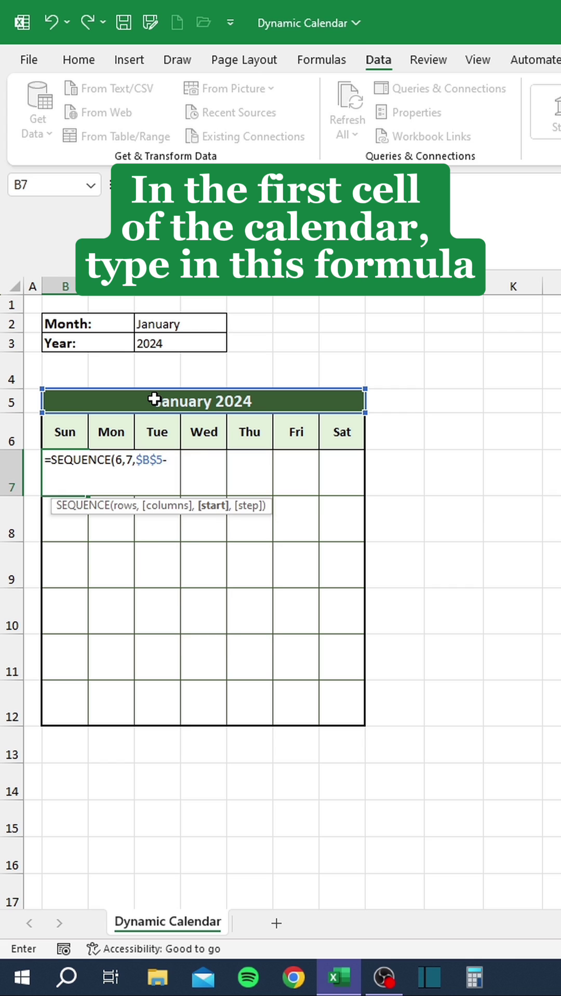
{"action": "type", "text": "Weekday("}
{"action": "left_click", "coordinate": [154, 400]}
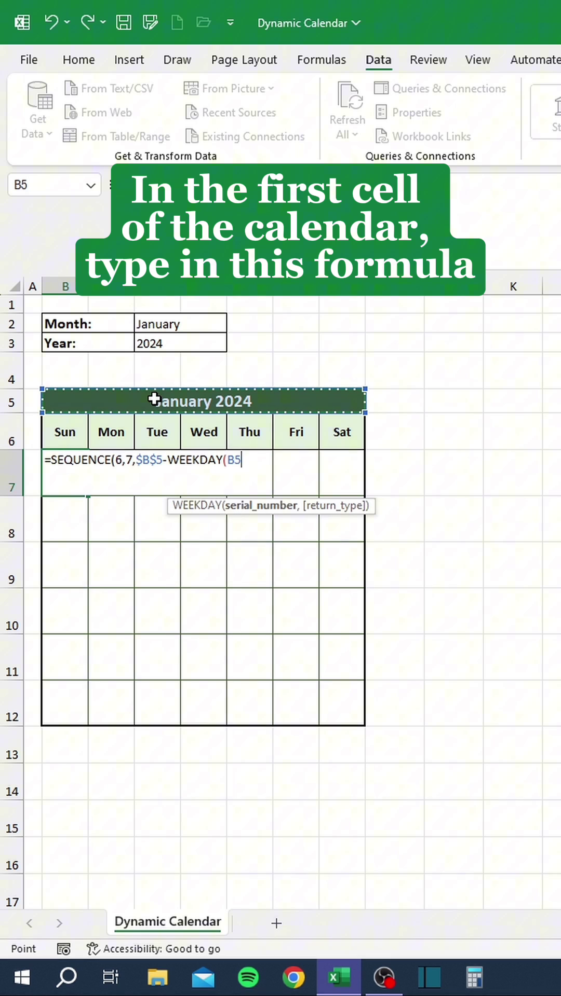
{"action": "key", "text": "F4"}
{"action": "type", "text": "$B$5,1)"}
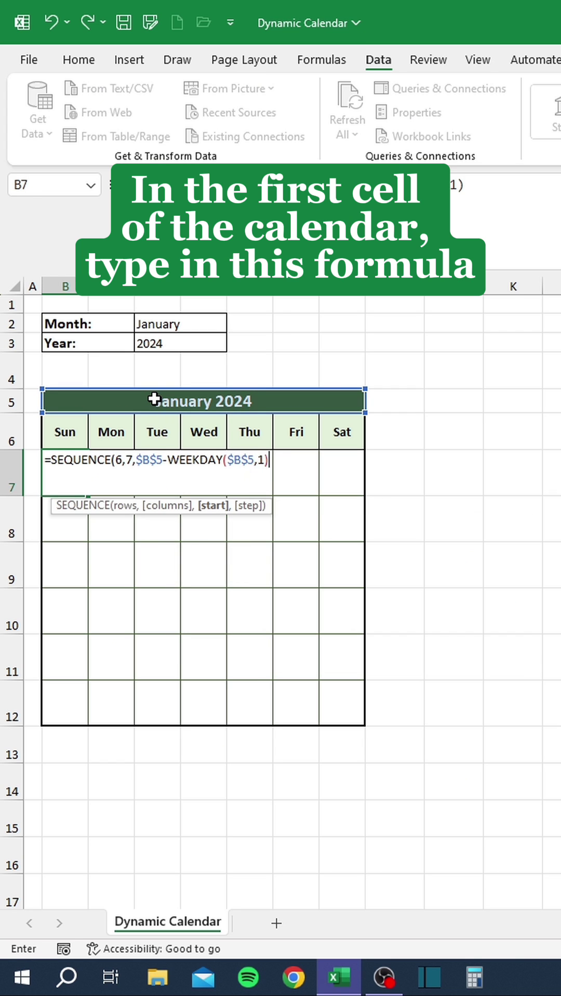
{"action": "type", "text": "+1,1)"}
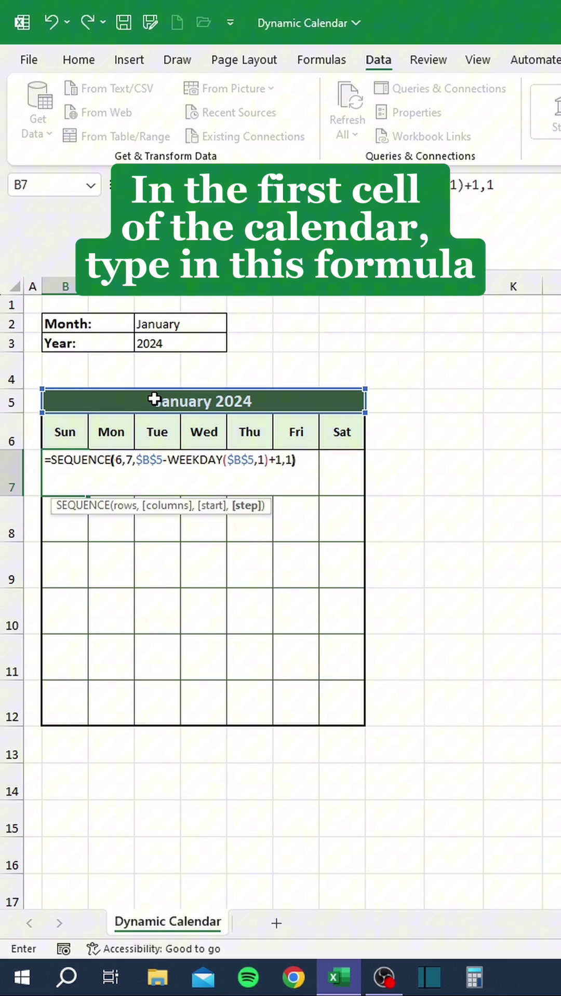
{"action": "key", "text": "Return"}
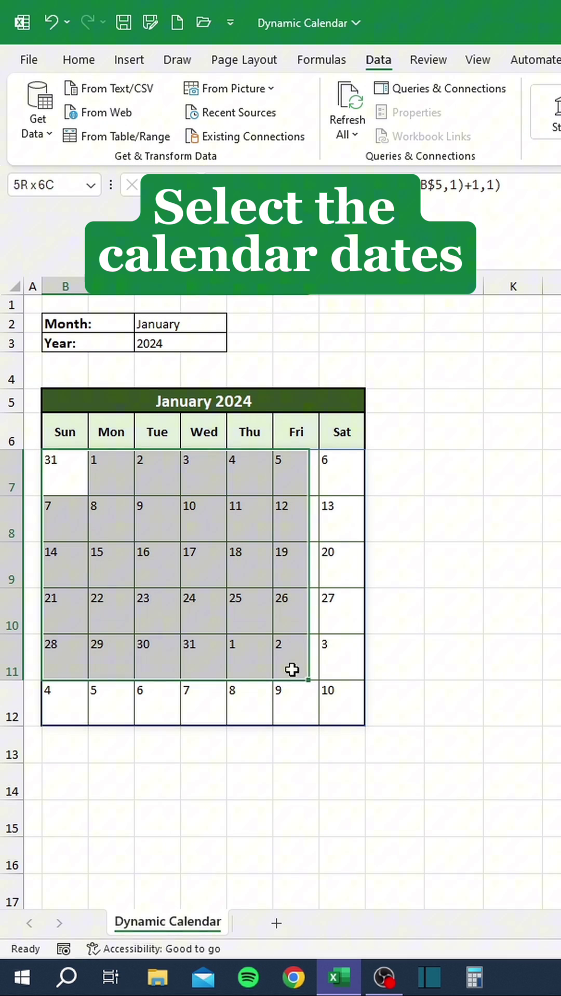
Step: Select the date cells B7:H12 and go to Conditional Formatting on Home
{"action": "left_click_drag", "start_coordinate": [65, 463], "coordinate": [343, 709]}
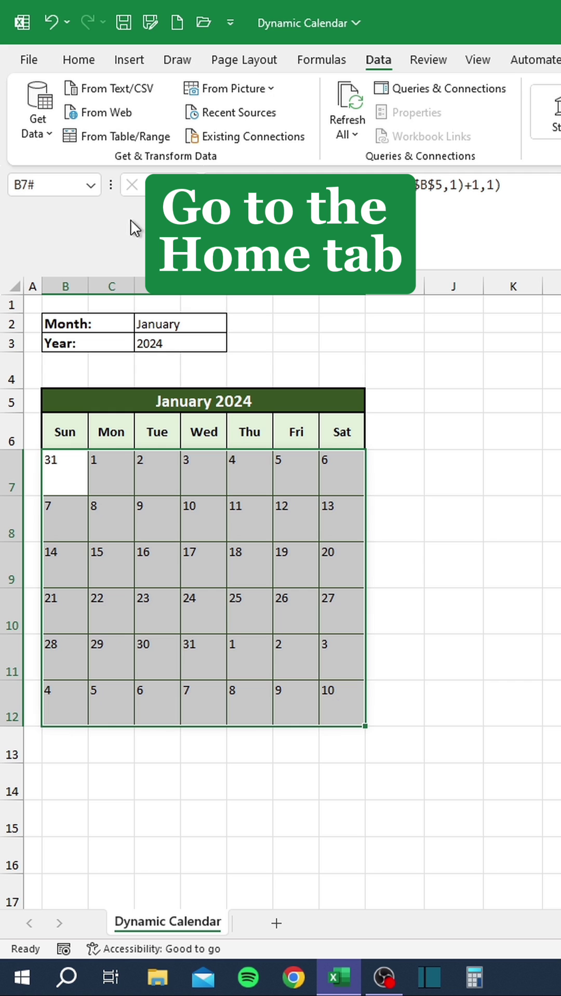
{"action": "left_click", "coordinate": [83, 68]}
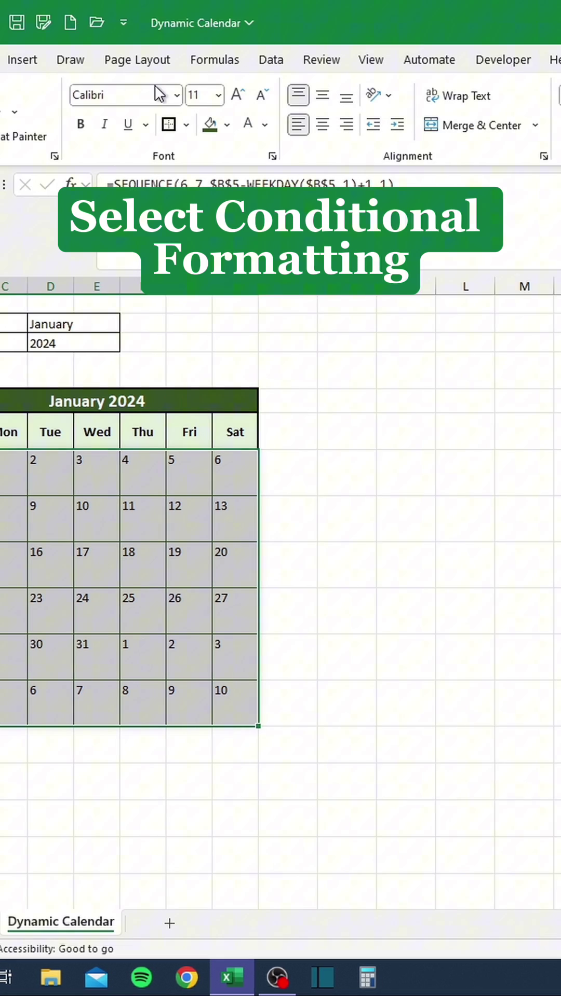
{"action": "left_click", "coordinate": [226, 137]}
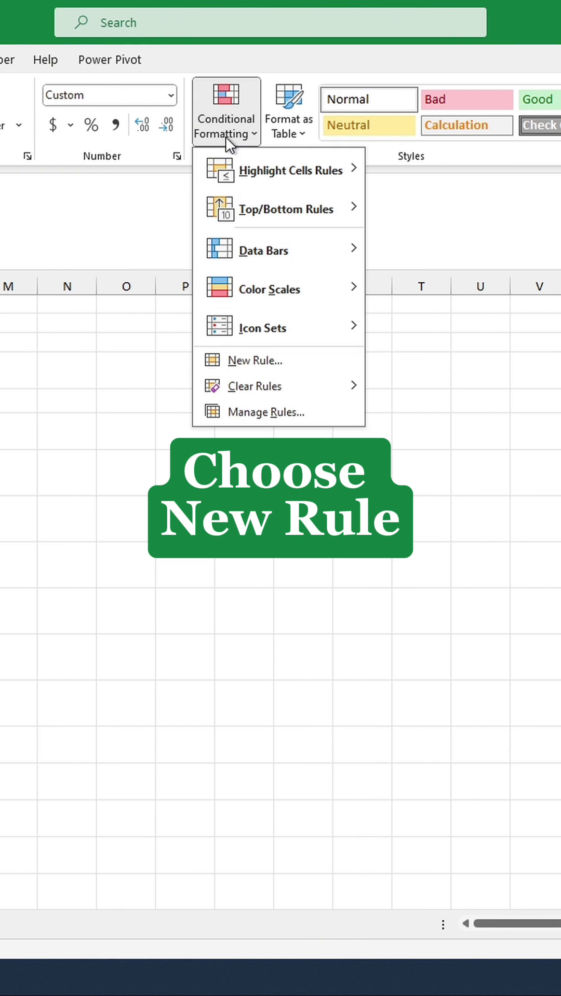
Step: Create a formula rule =MONTH(B7)<>MONTH($B$5) for out-of-month days
{"action": "left_click", "coordinate": [229, 359]}
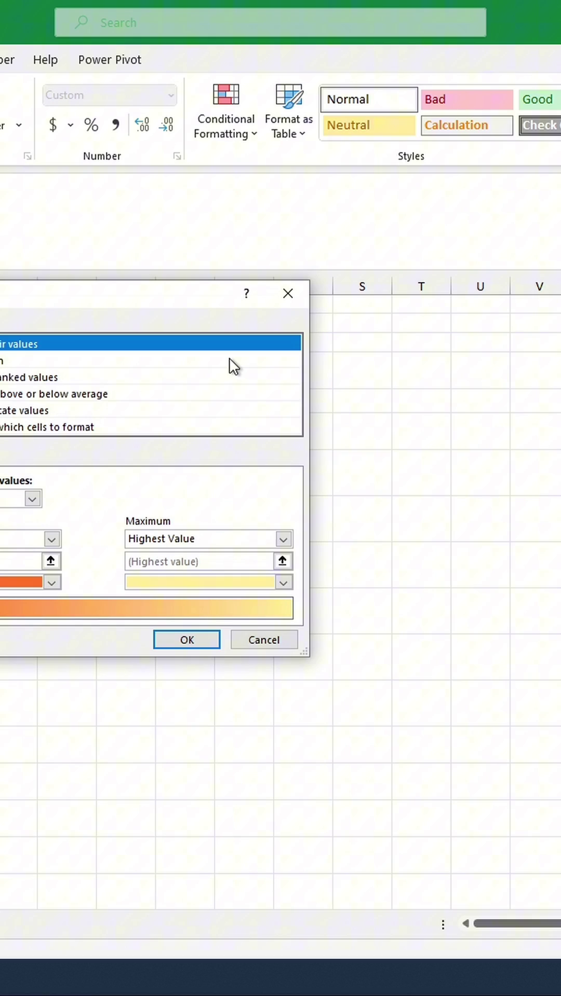
{"action": "left_click", "coordinate": [217, 427]}
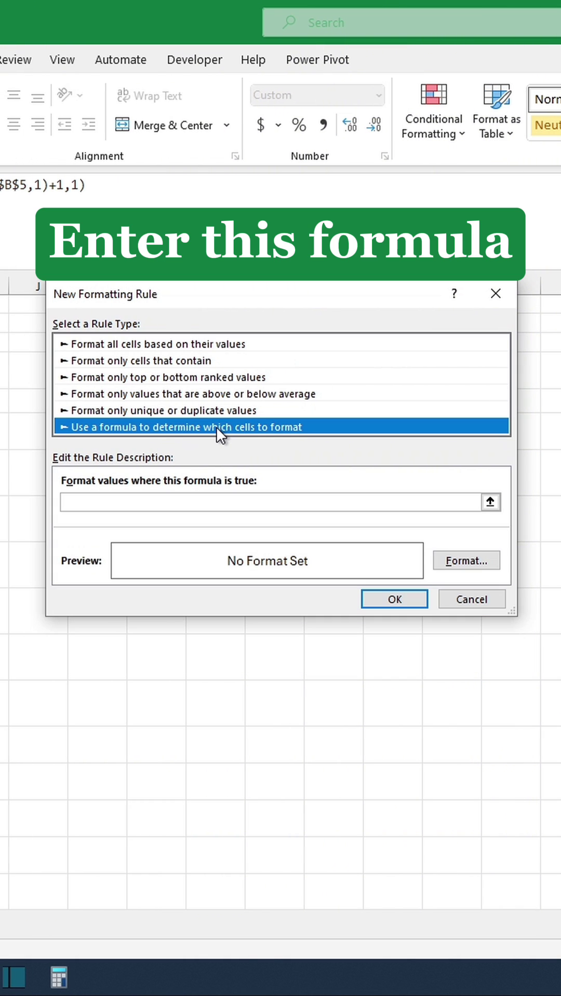
{"action": "left_click", "coordinate": [151, 501]}
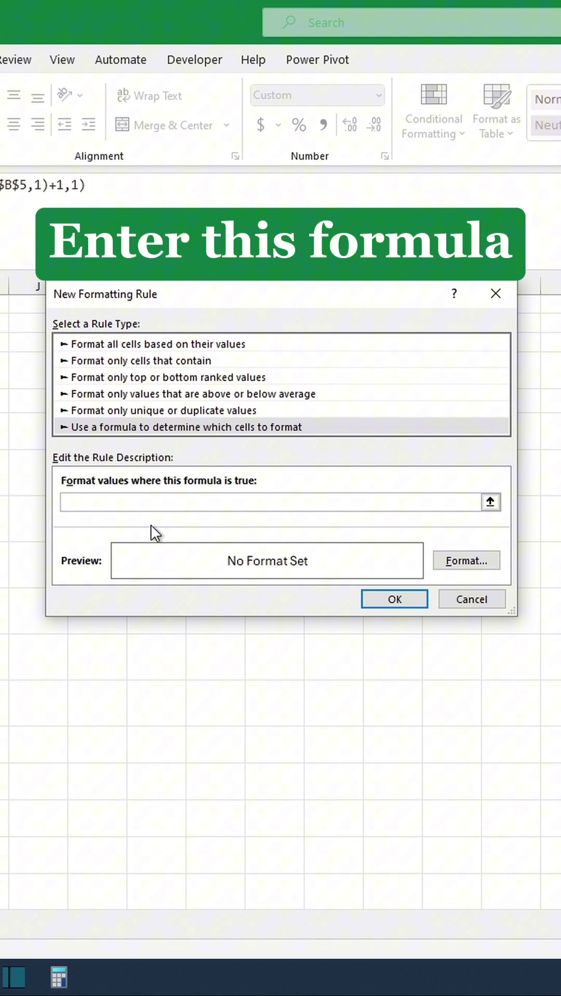
{"action": "type", "text": "=MONTH(B7"}
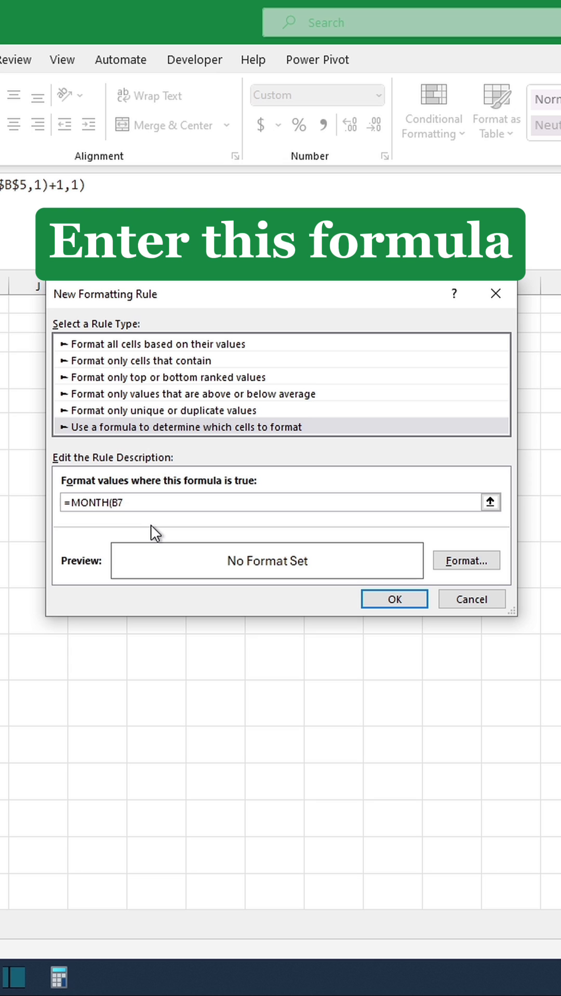
{"action": "type", "text": ")<>MONTH"}
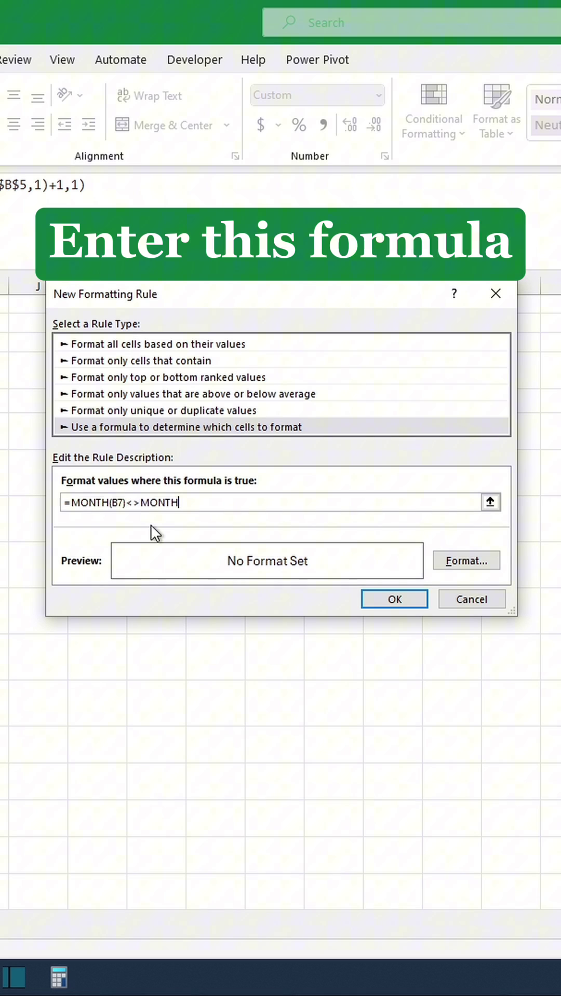
{"action": "type", "text": "($B"}
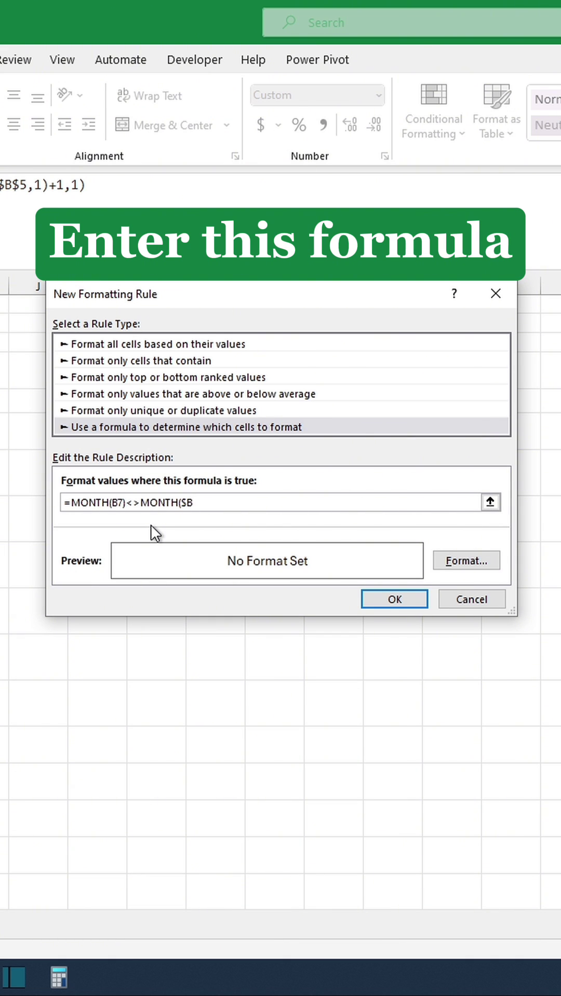
{"action": "type", "text": "$5)"}
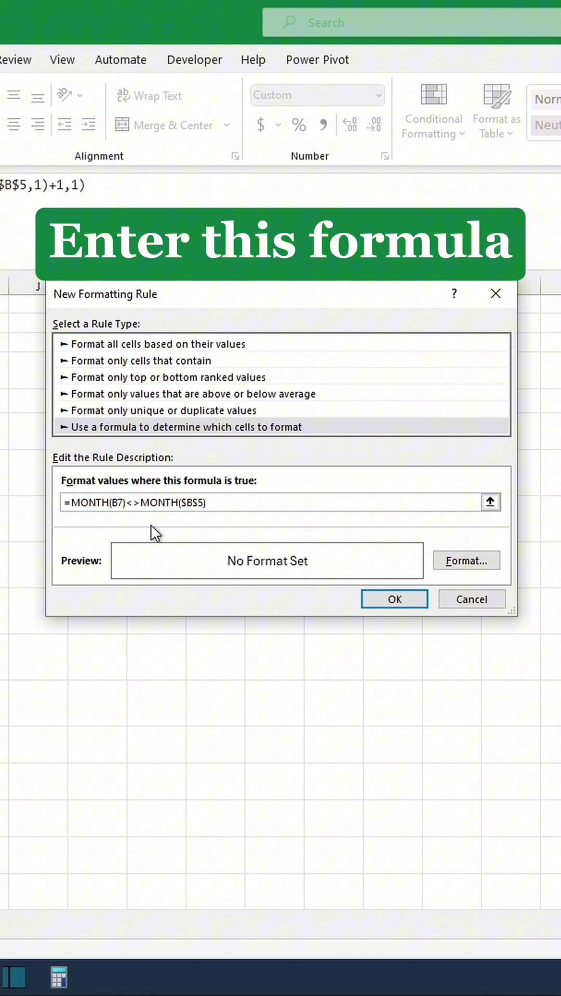
Step: Give matching days a white font colour and apply the rule
{"action": "left_click", "coordinate": [458, 564]}
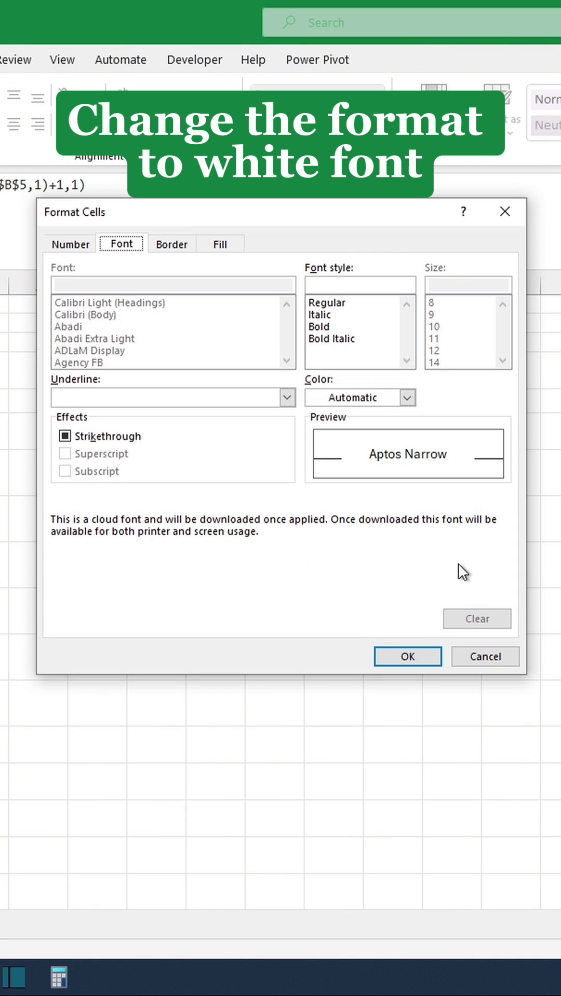
{"action": "left_click", "coordinate": [365, 401]}
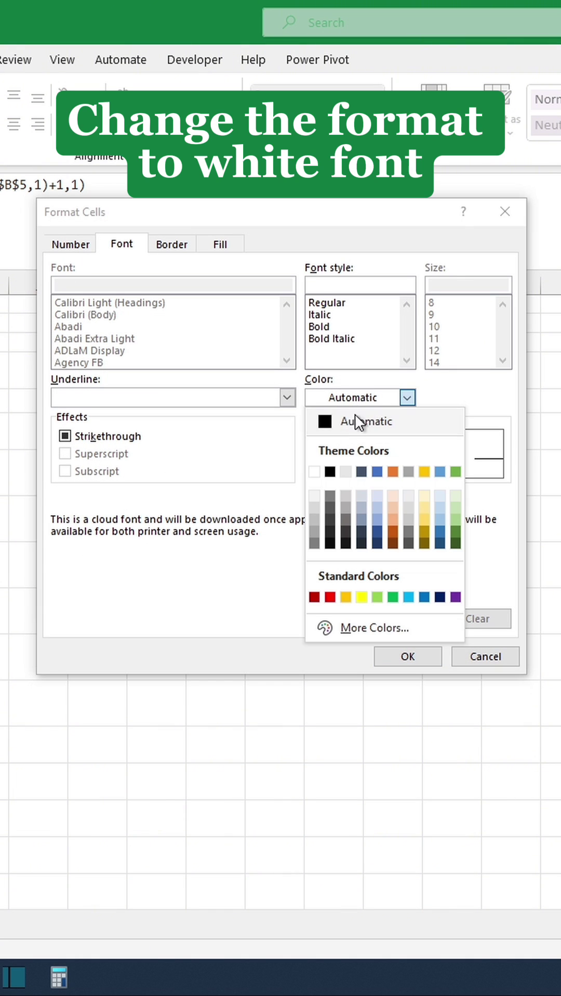
{"action": "left_click", "coordinate": [314, 471]}
{"action": "left_click", "coordinate": [396, 656]}
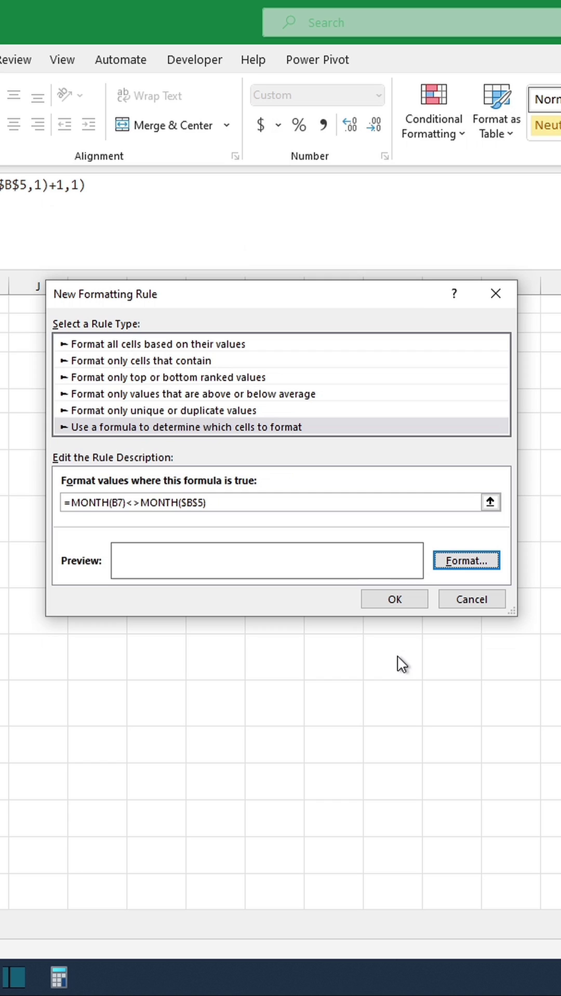
{"action": "left_click", "coordinate": [394, 599]}
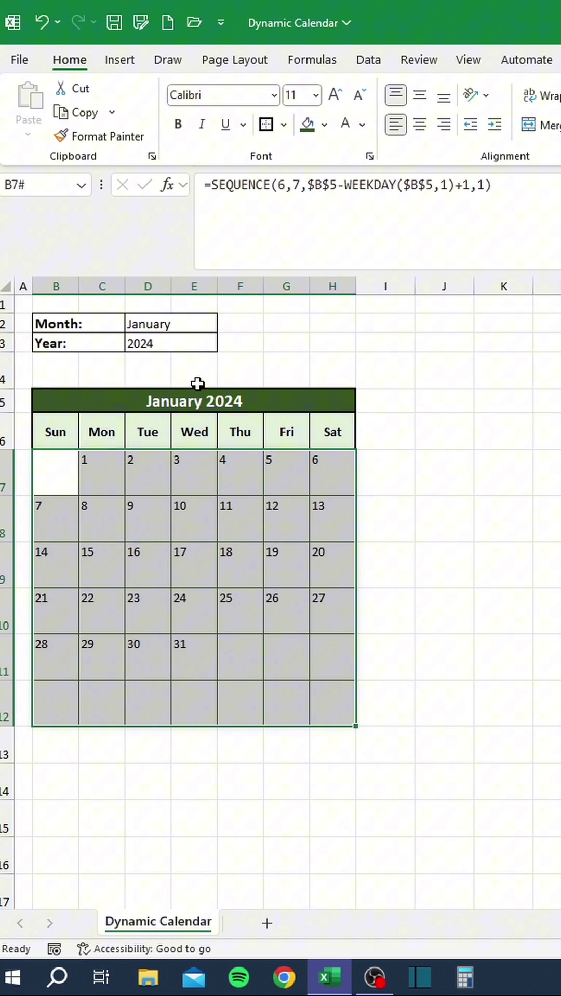
Step: Test the calendar by switching D2 to February, March and then April
{"action": "left_click", "coordinate": [200, 382]}
{"action": "left_click", "coordinate": [206, 332]}
{"action": "left_click", "coordinate": [234, 324]}
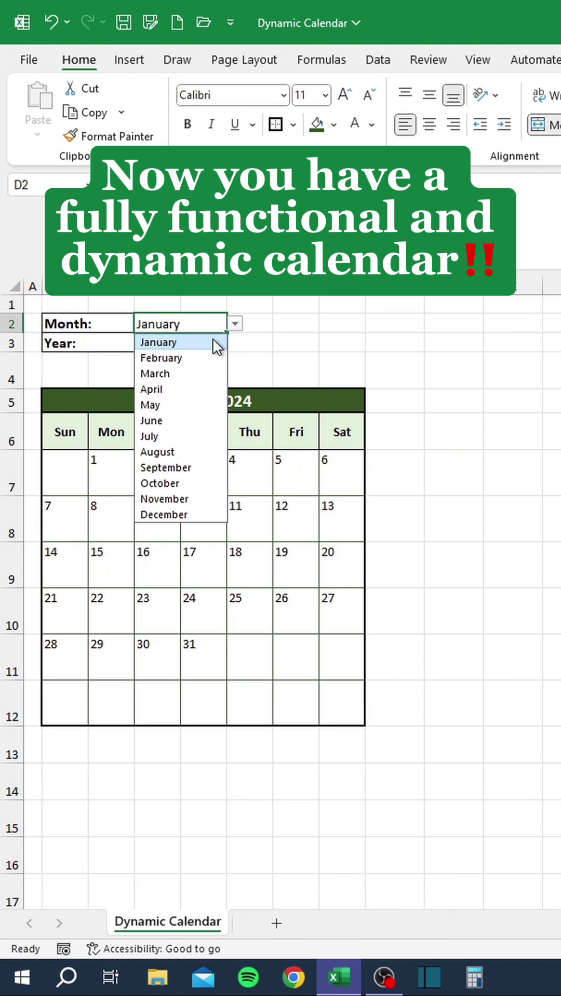
{"action": "left_click", "coordinate": [202, 356]}
{"action": "left_click", "coordinate": [234, 324]}
{"action": "left_click", "coordinate": [199, 376]}
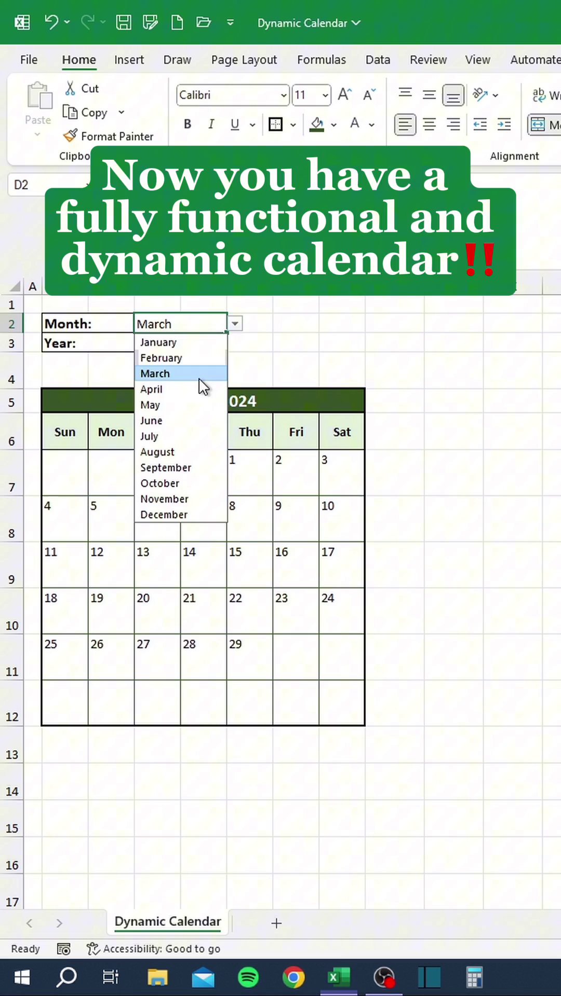
{"action": "left_click", "coordinate": [234, 324]}
{"action": "left_click", "coordinate": [183, 389]}
{"action": "left_click", "coordinate": [235, 324]}
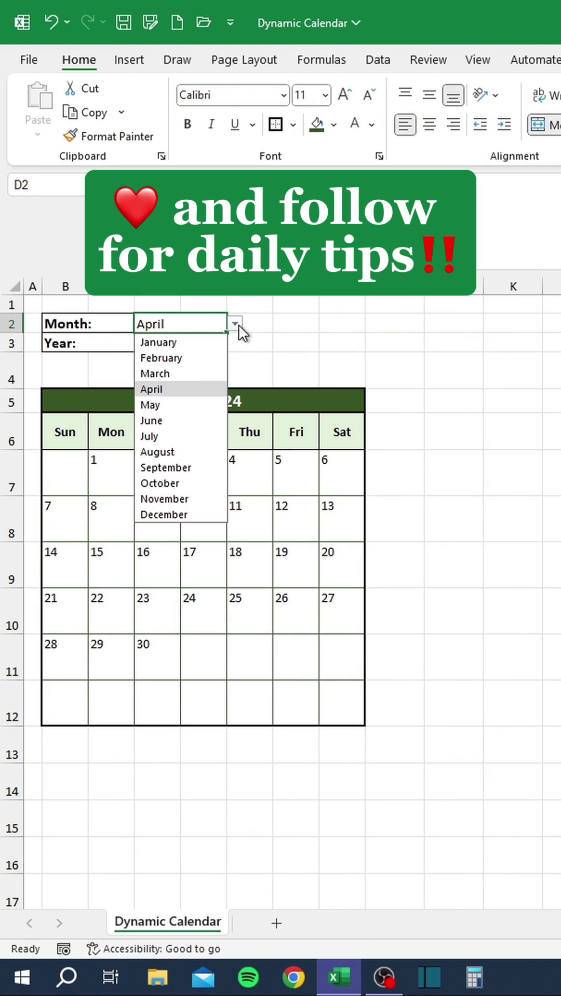